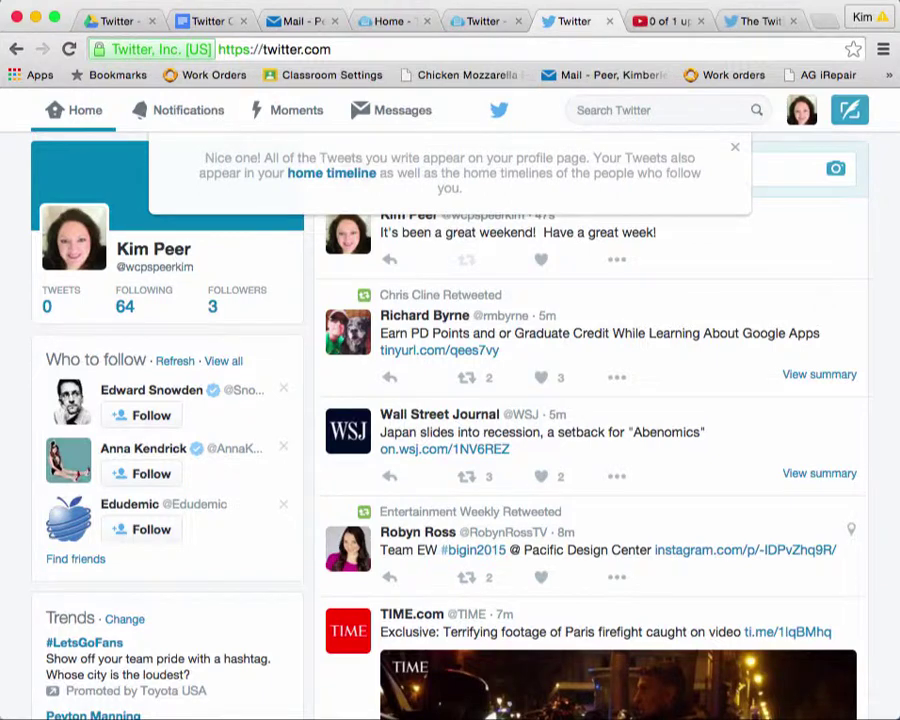
Dismiss the notice over the home timeline and post a tweet reading "Let's have a great week WCPS!"
click(734, 147)
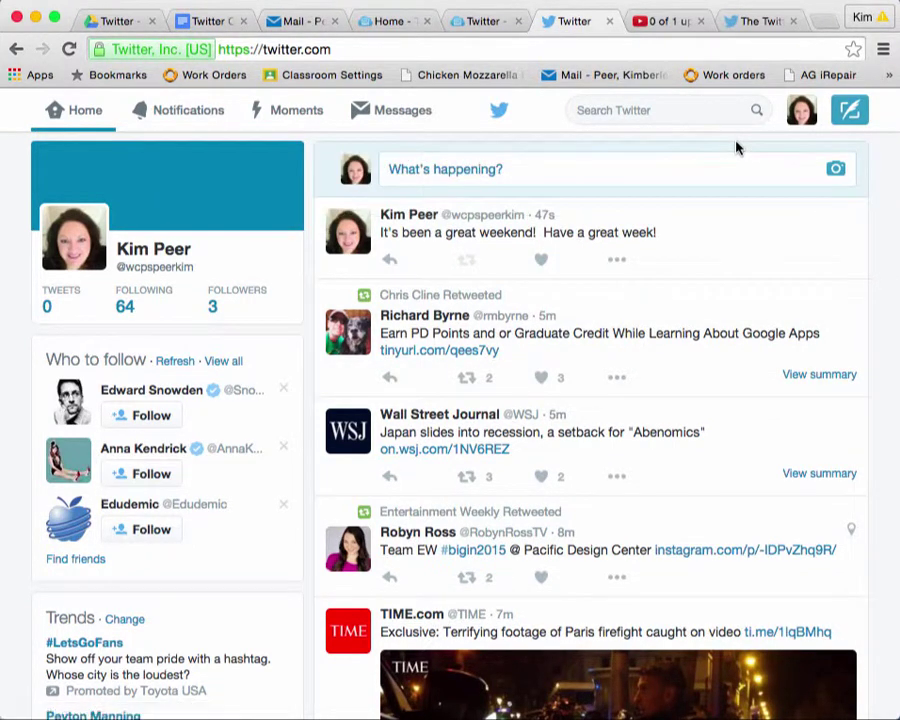
click(455, 173)
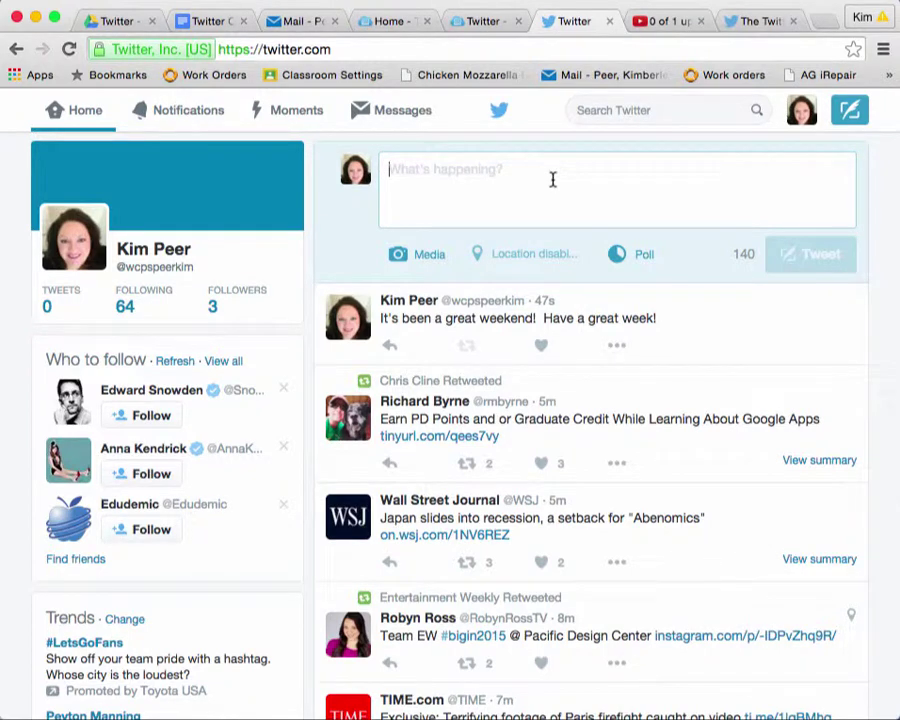
text(Let's hav)
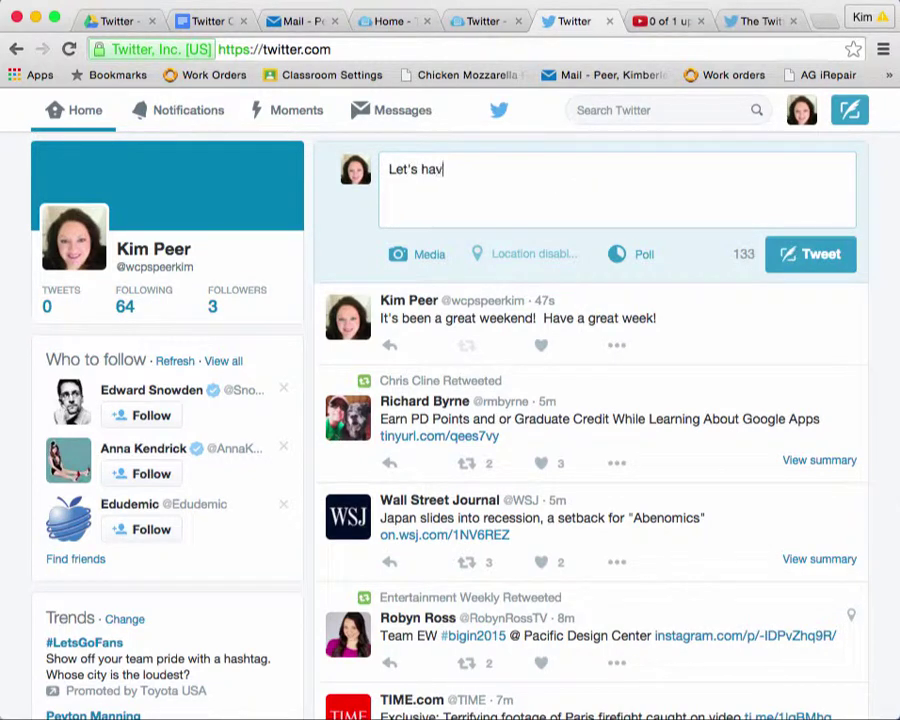
text(e a great week WC)
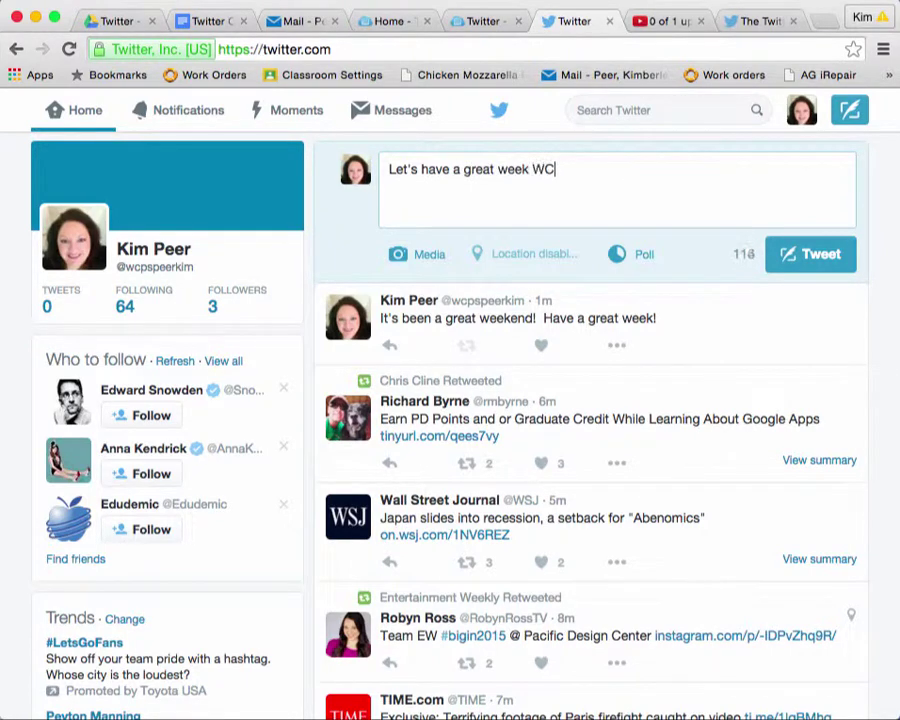
text(PS!)
click(810, 257)
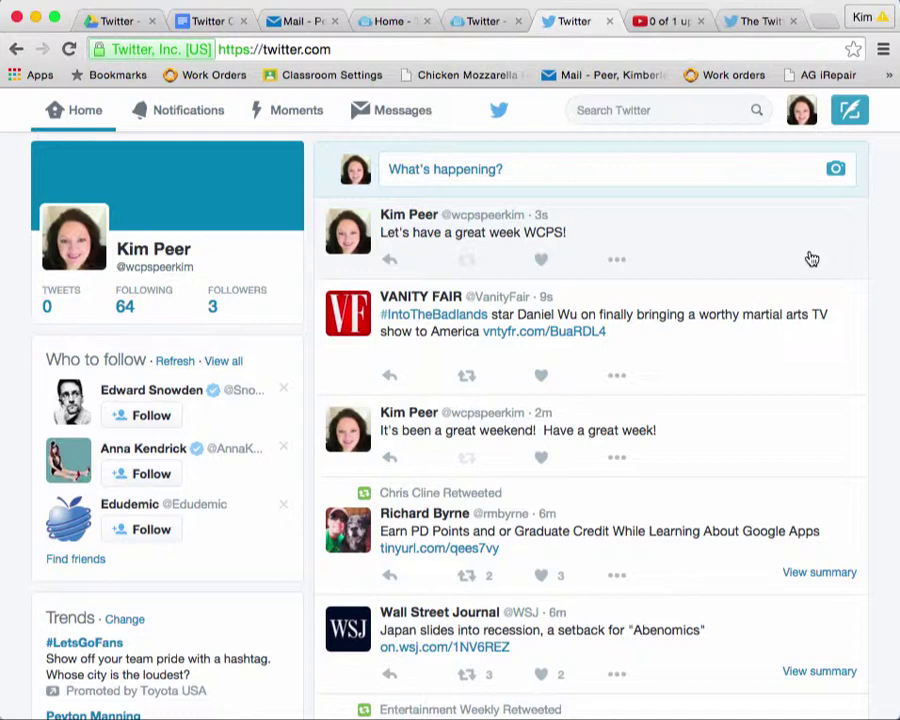
Quote the retweeted post about earning PD points while learning Google Apps, adding the comment "This could be a great opportunity!"
scroll(759, 420, down, 2)
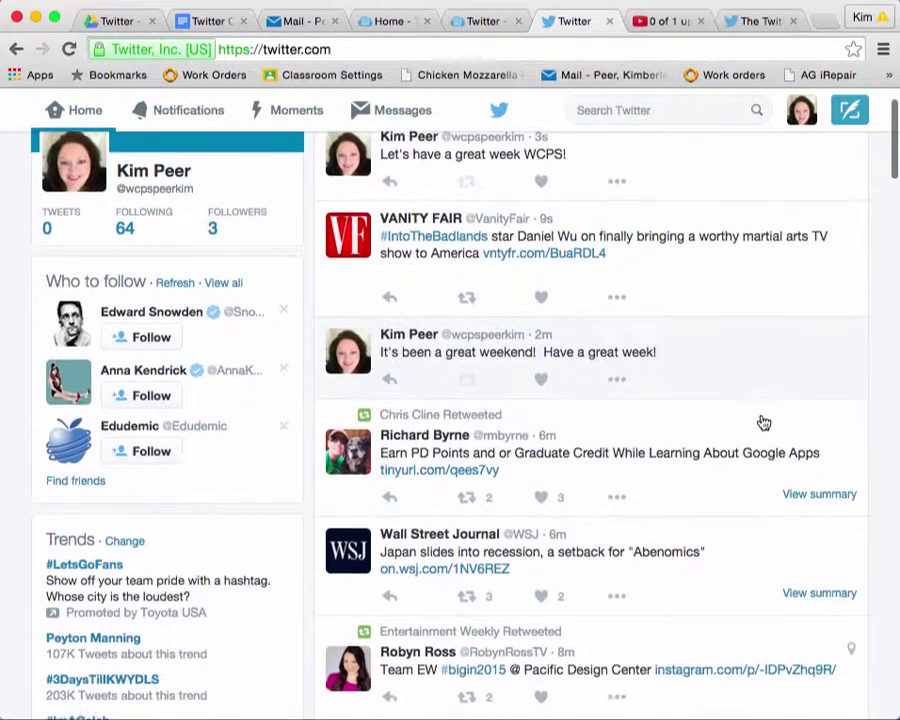
scroll(761, 421, down, 2)
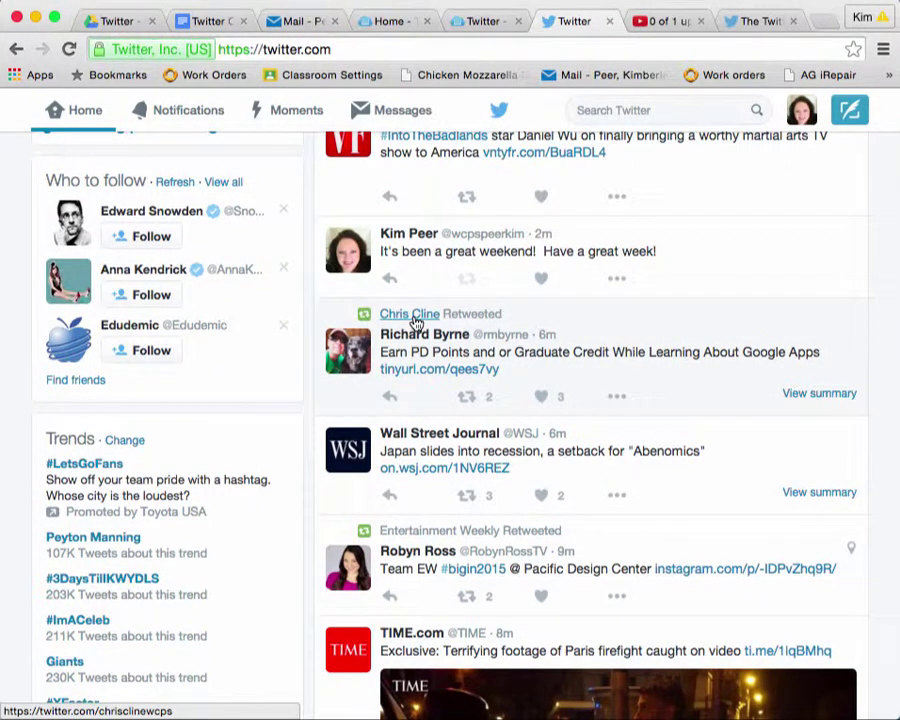
mouse_move(415, 322)
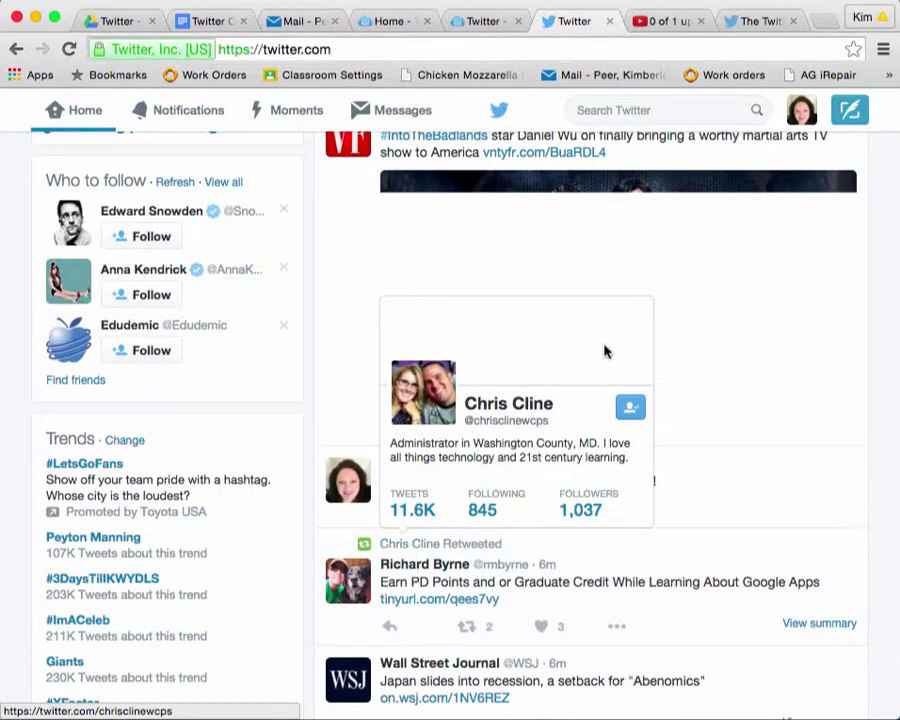
scroll(551, 565, down, 2)
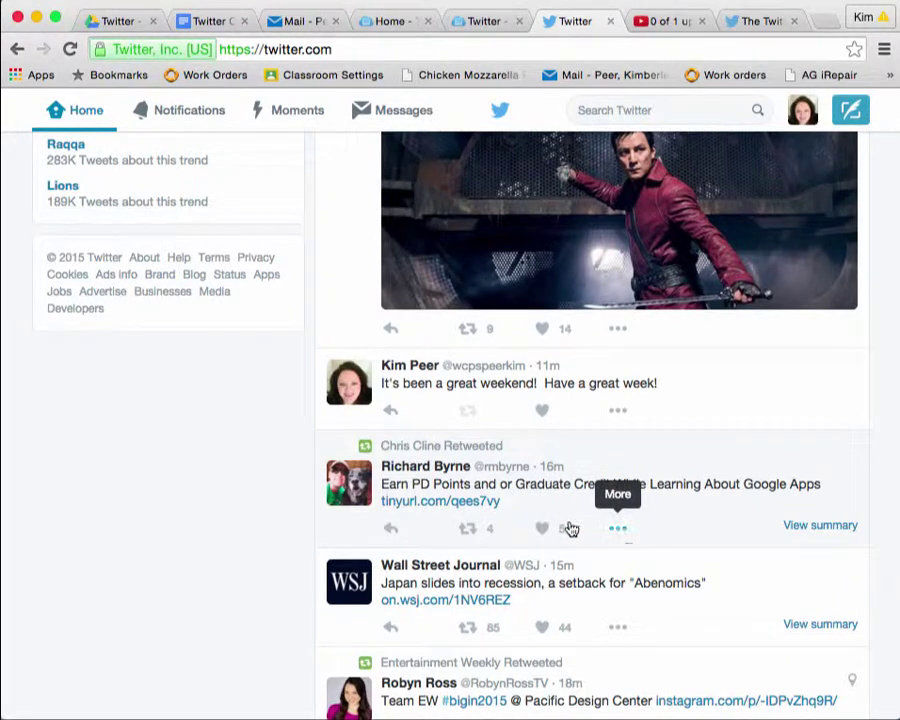
click(468, 530)
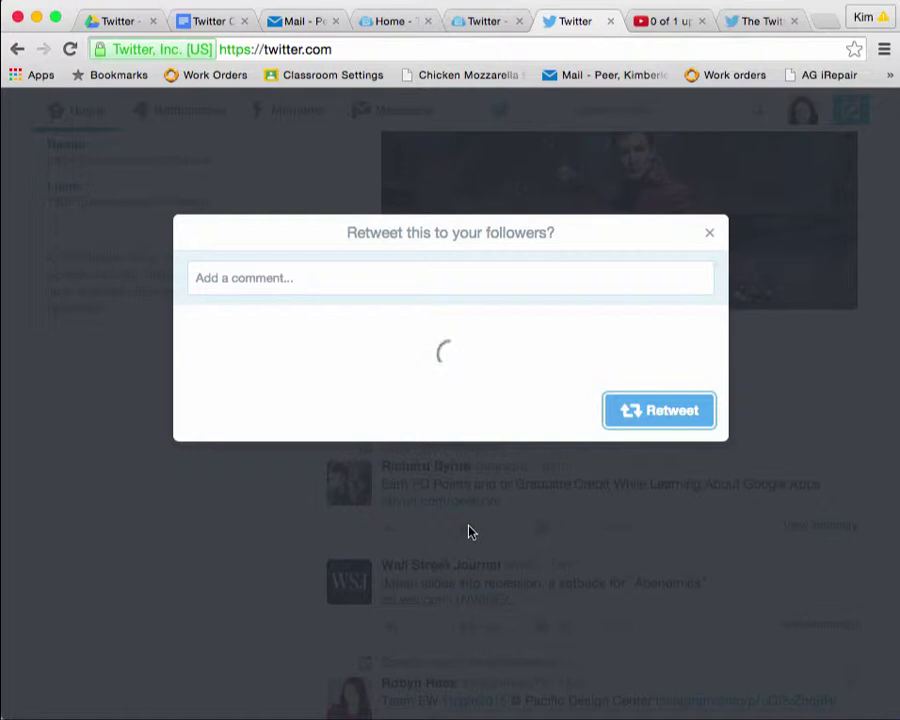
click(257, 276)
text(This coul)
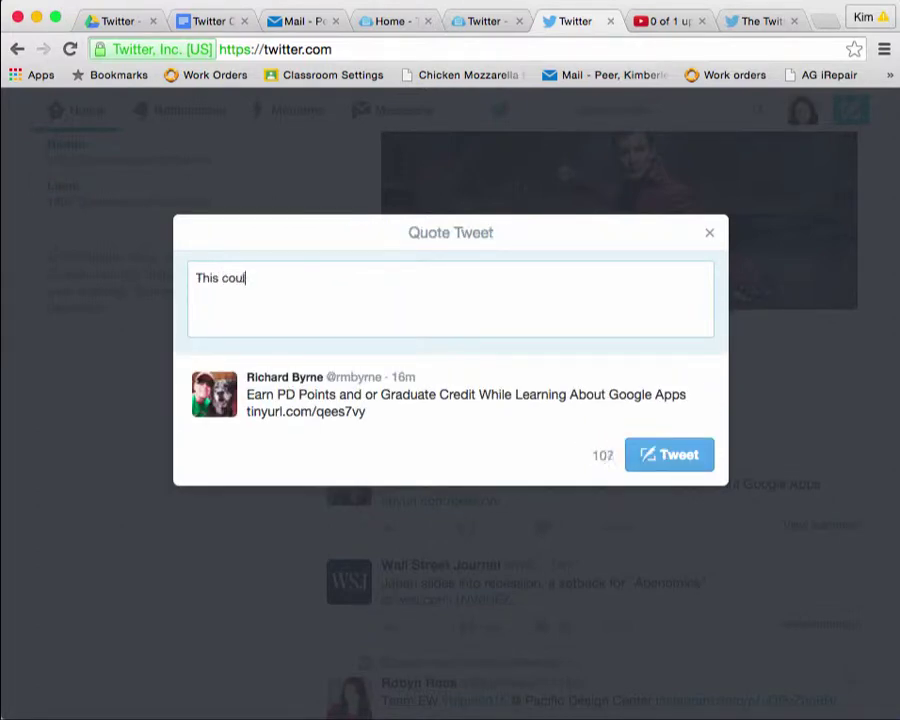
text(d be a great oppor)
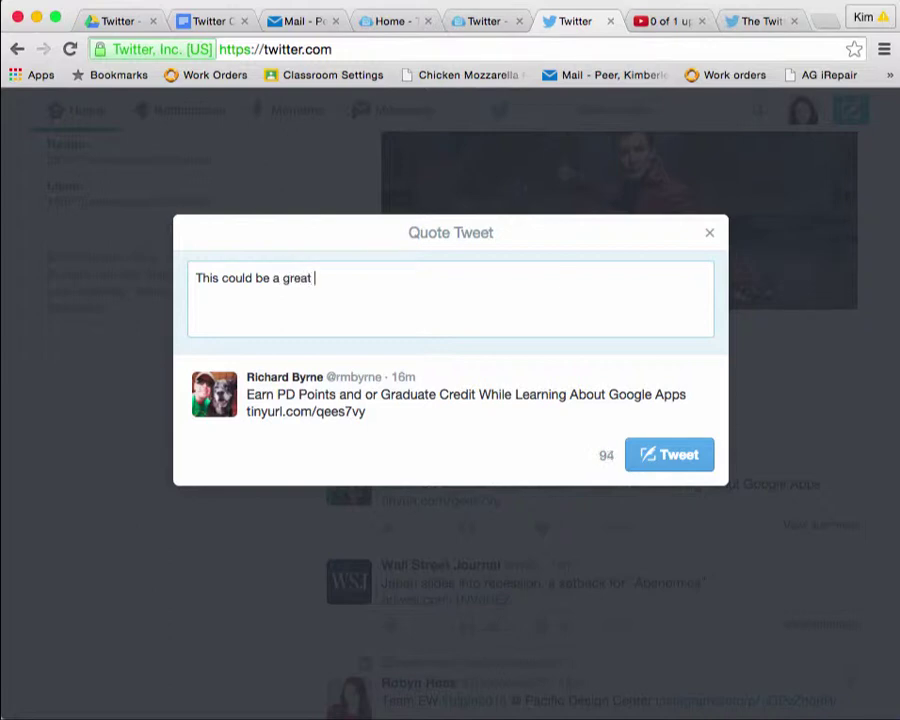
text(tunity!)
click(662, 456)
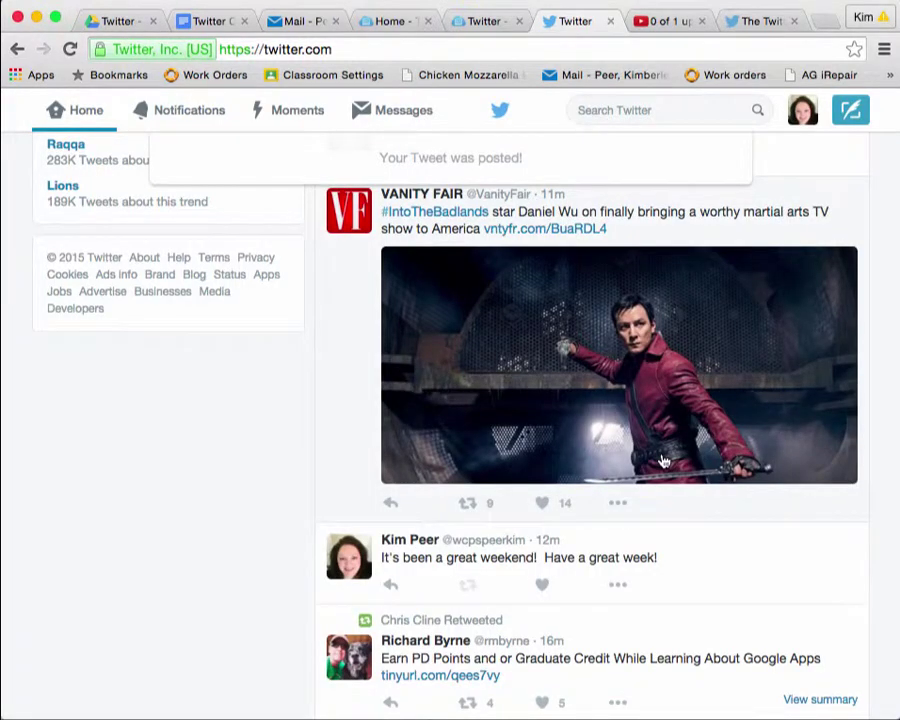
Post a hashtagged tweet reading "#wcpsmdchat I can't wait for Tuesday's Twitter Chat! Be there or be square!"
scroll(456, 232, up, 7)
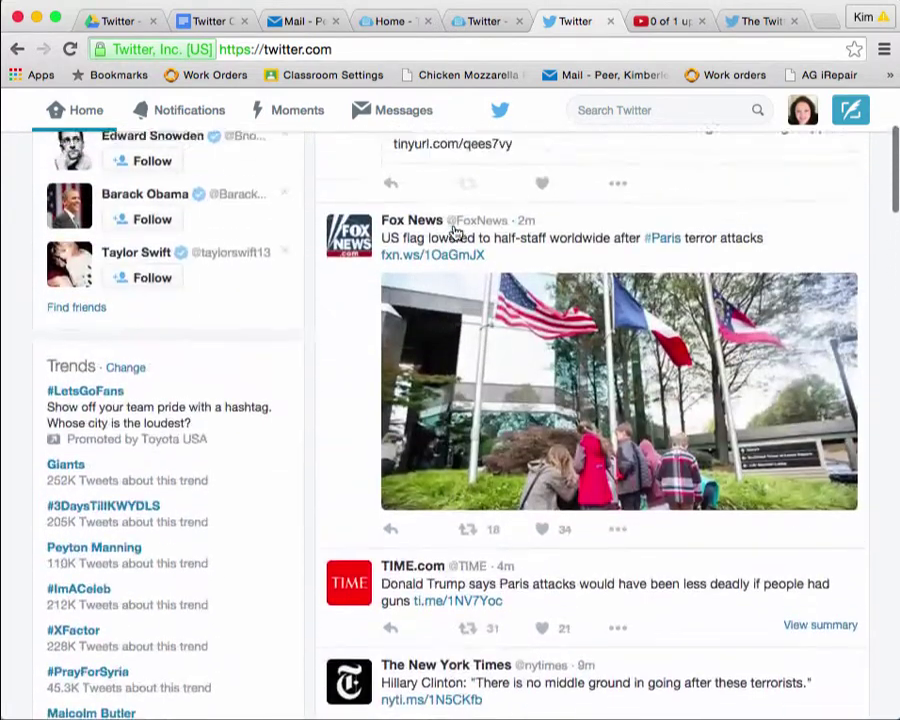
scroll(455, 231, up, 5)
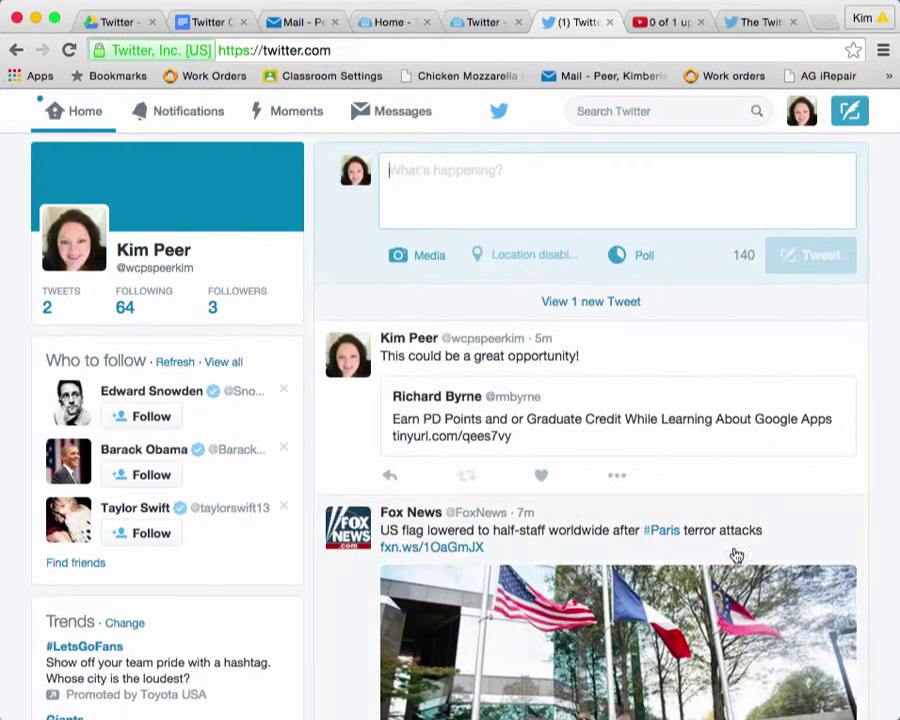
text(#)
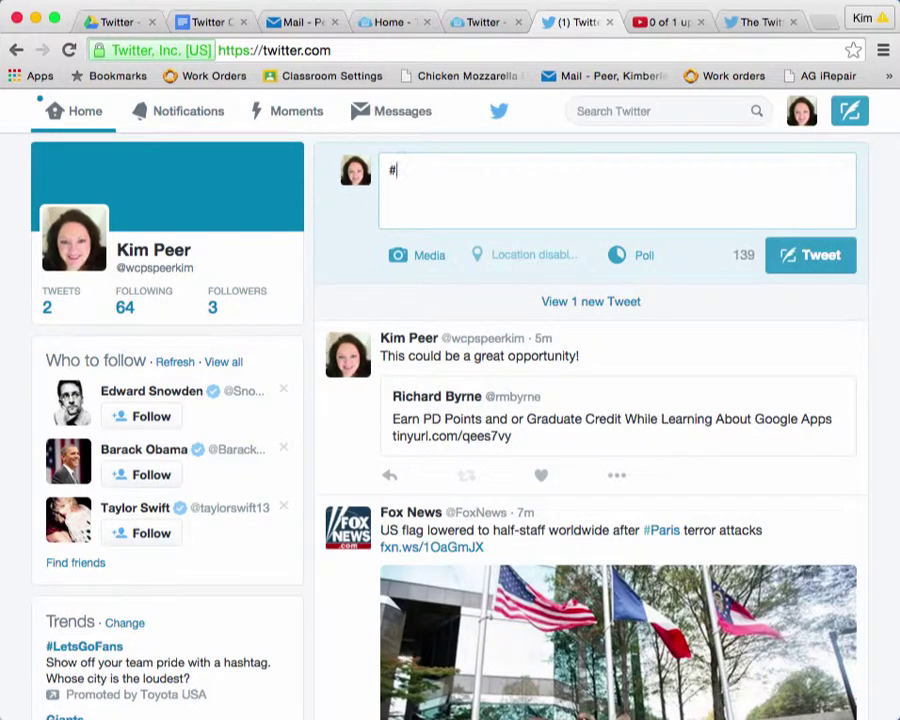
text(wcpsmdchat )
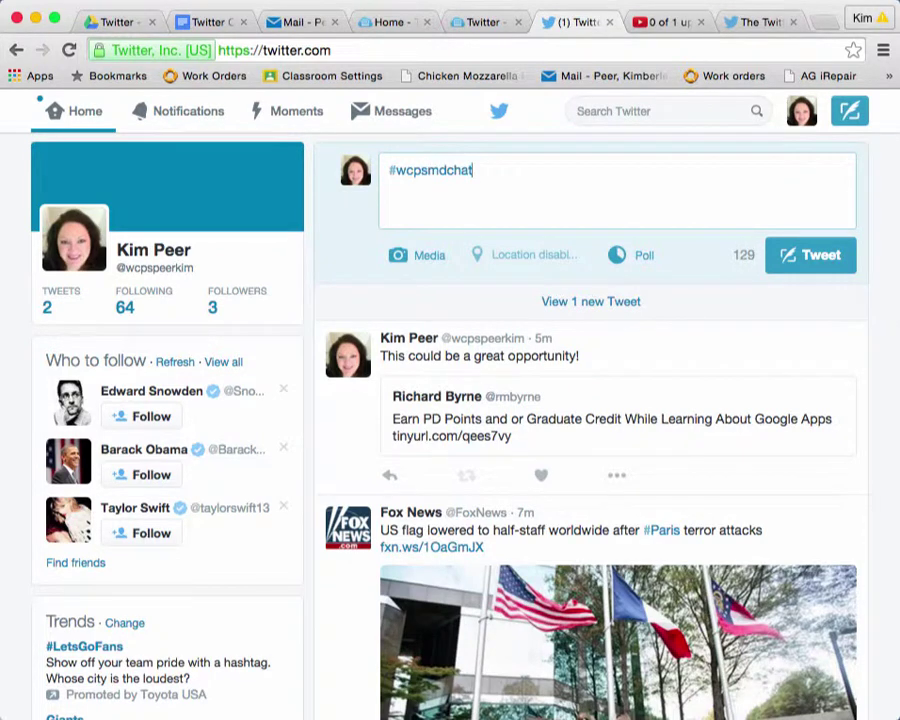
text(I can)
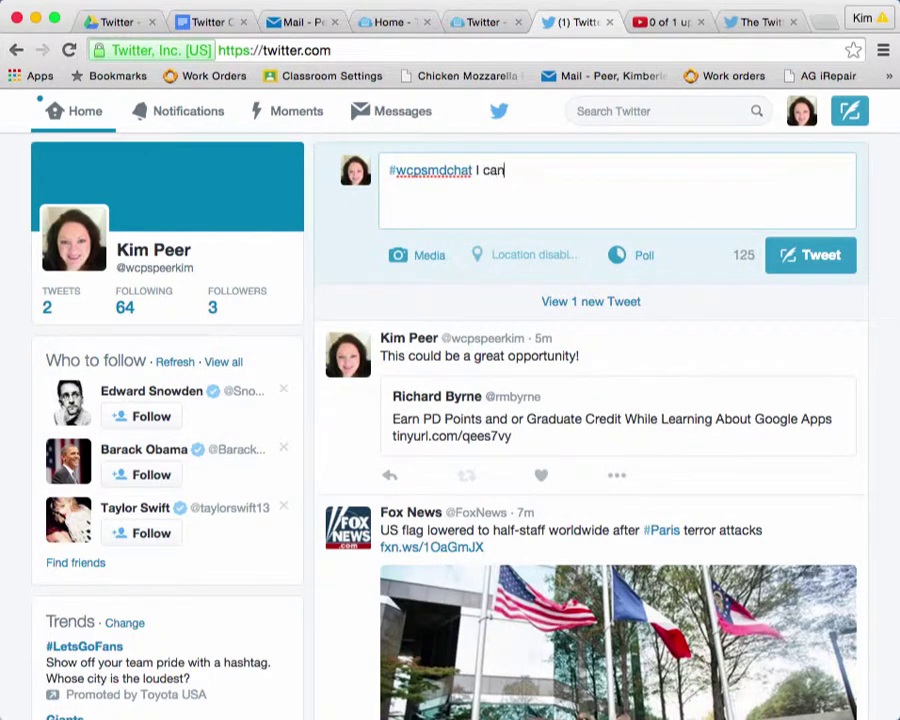
text('t wait for )
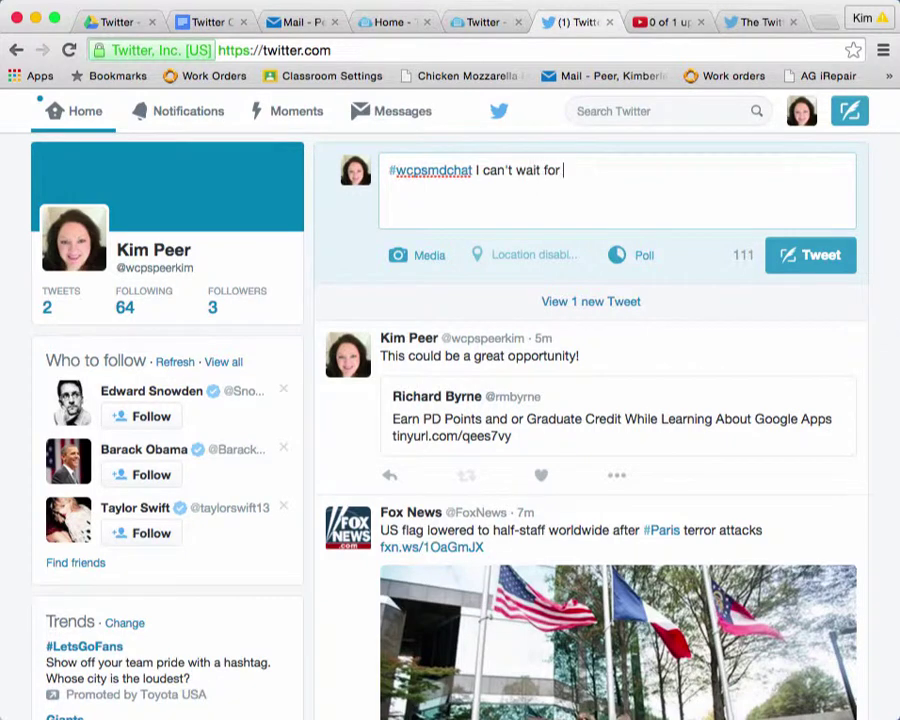
text(Tuesday's )
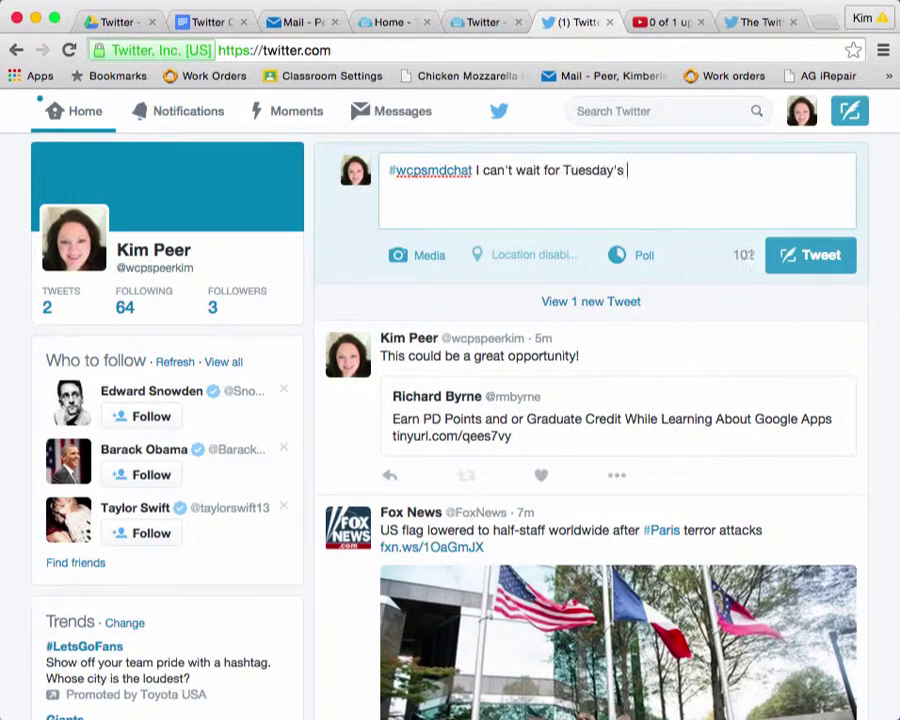
text(Twitter )
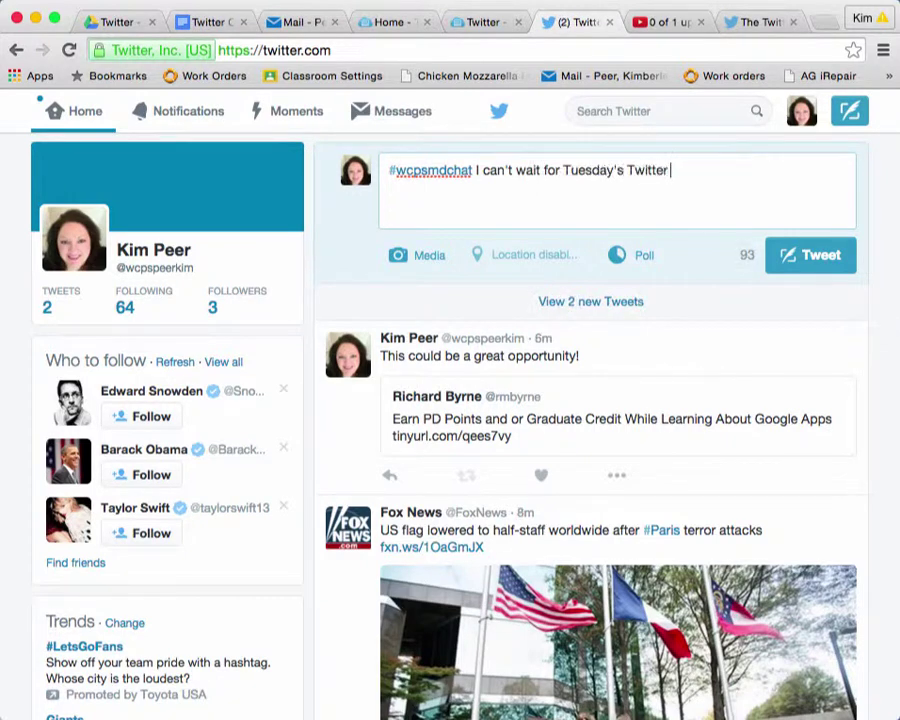
text(Chat!  Be there or be )
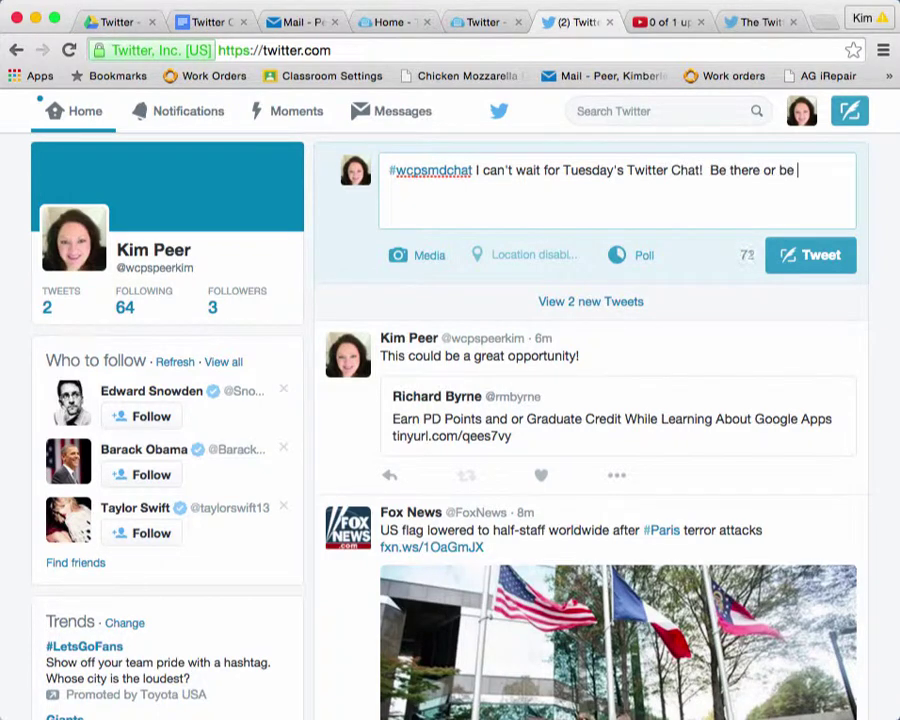
text(souare!)
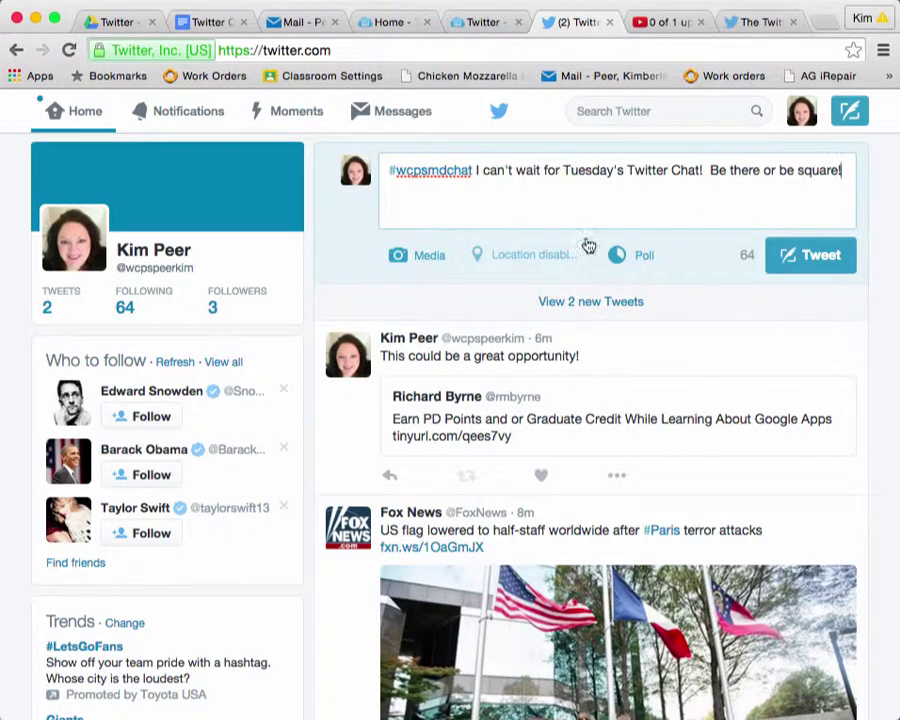
click(806, 262)
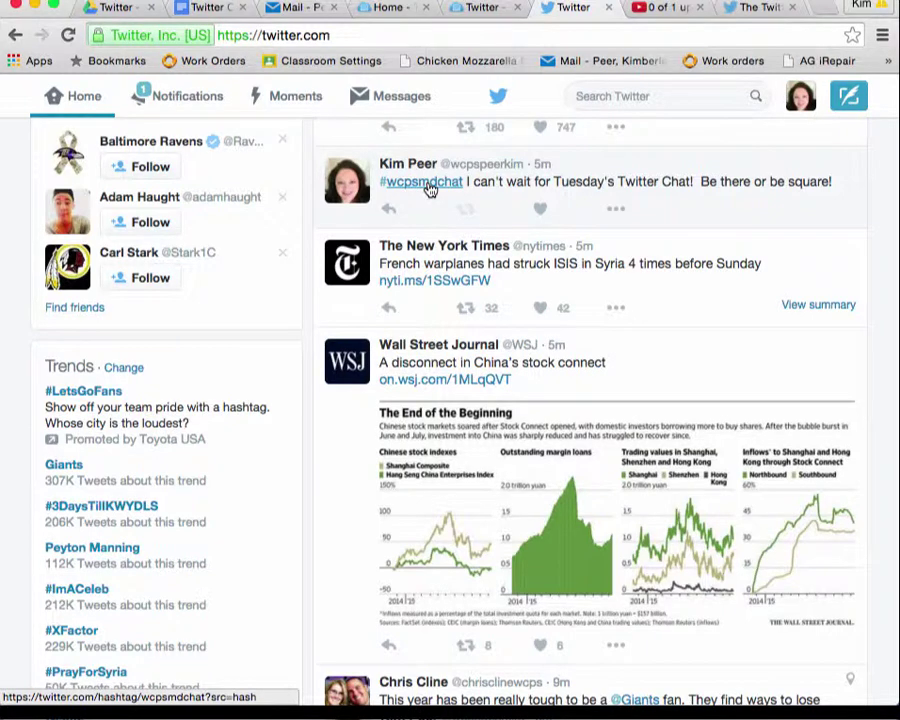
Search Twitter for the hashtag #wcpsmdchat
click(603, 94)
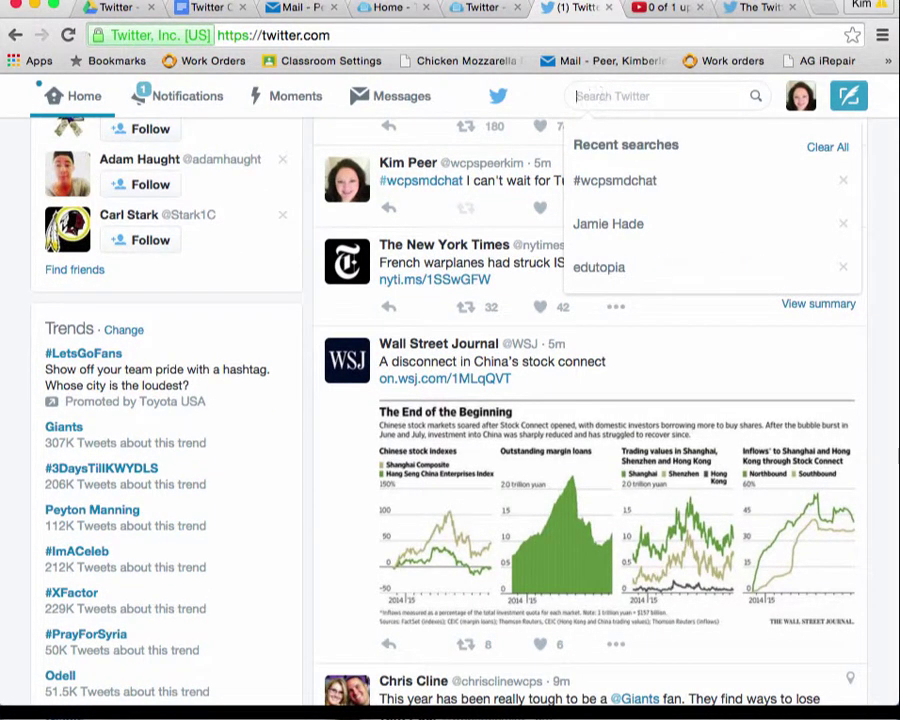
text(F)
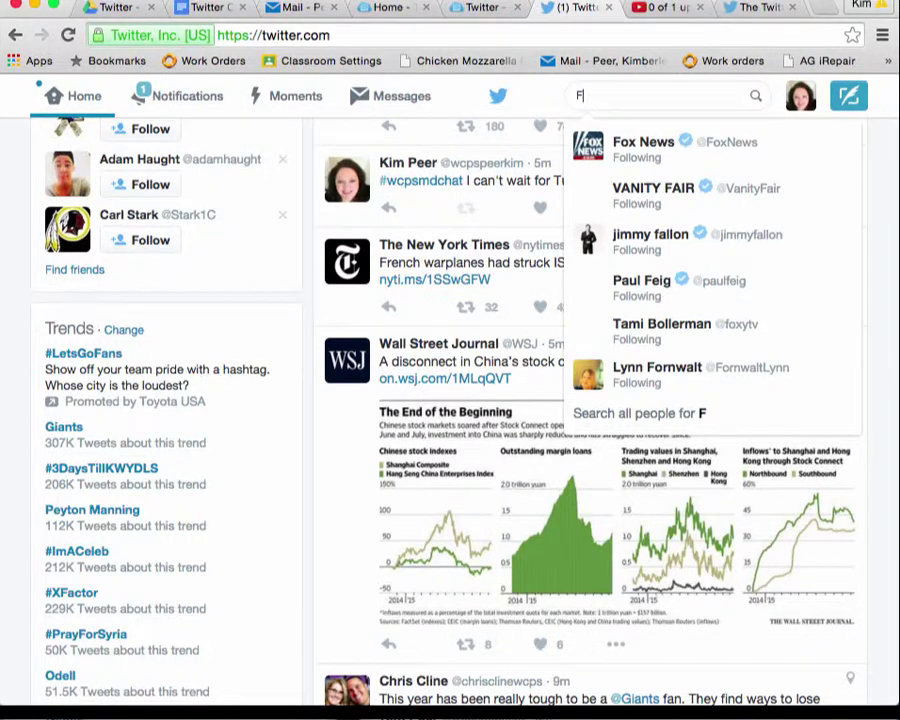
key(BackSpace)
text(#)
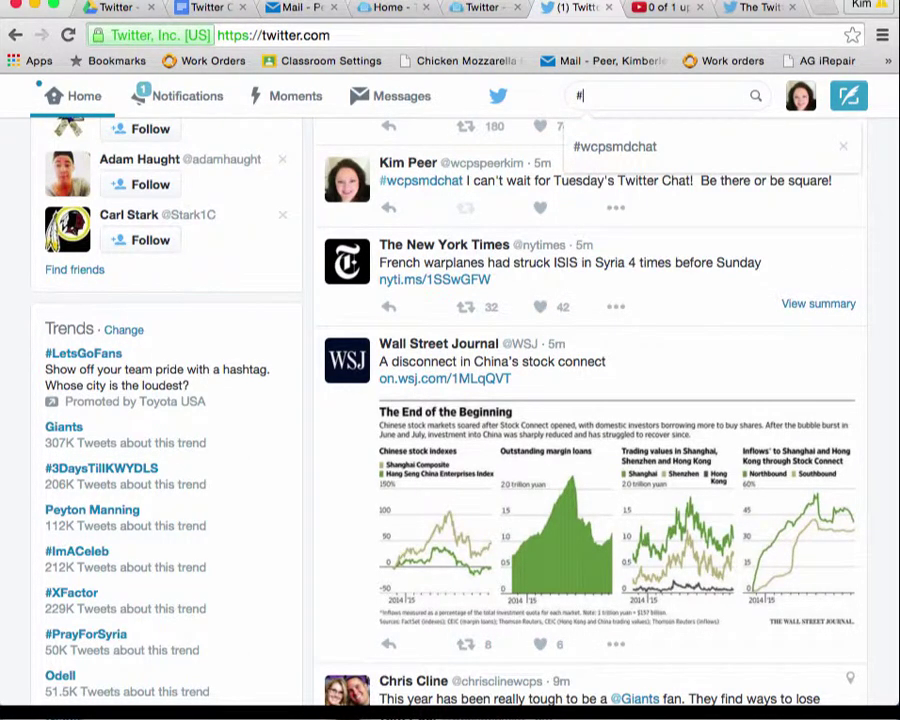
text(wcpsmdchat)
key(Return)
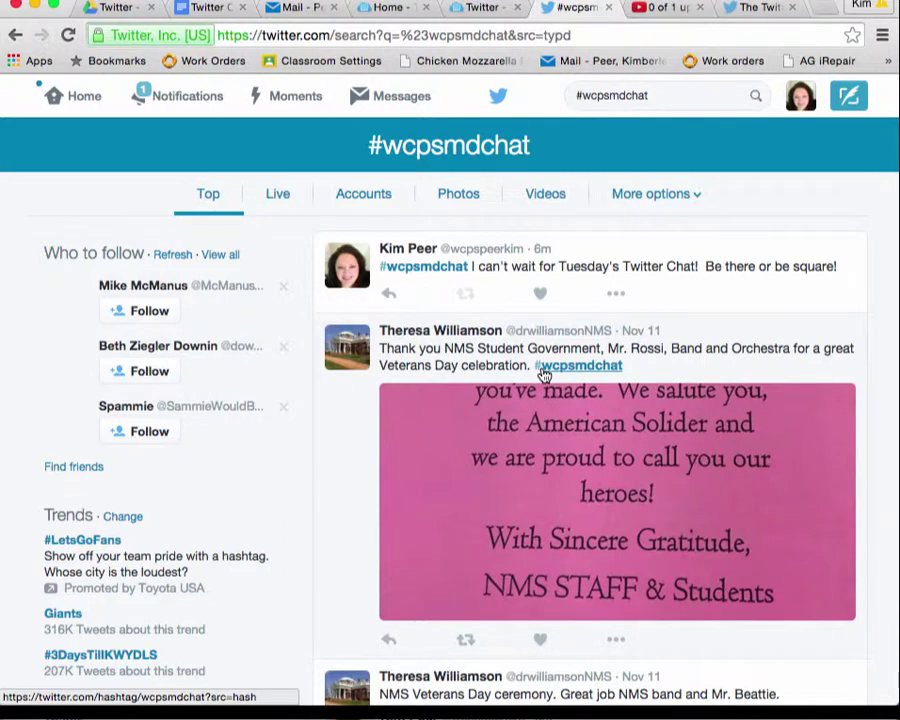
Look through the #wcpsmdchat search results to examine the tweets and conversations posted under the hashtag
scroll(544, 374, down, 10)
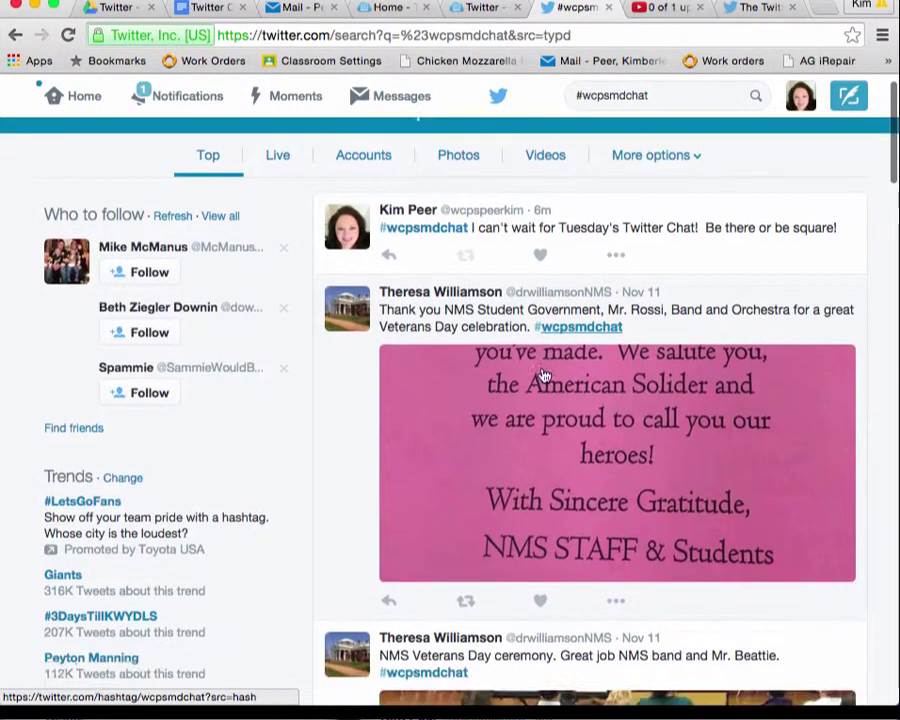
scroll(544, 374, down, 15)
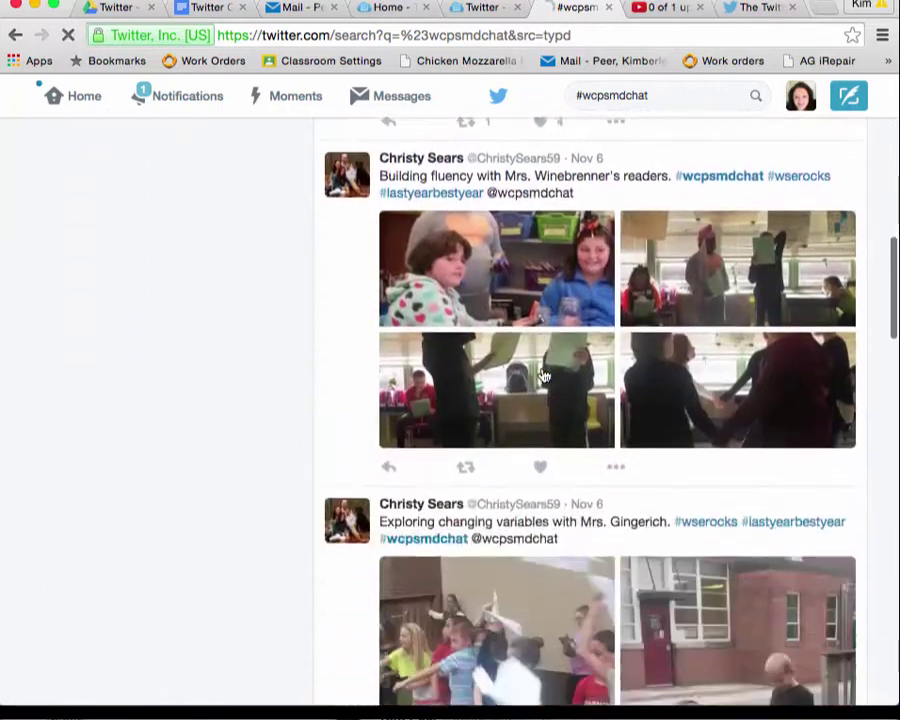
scroll(544, 374, down, 8)
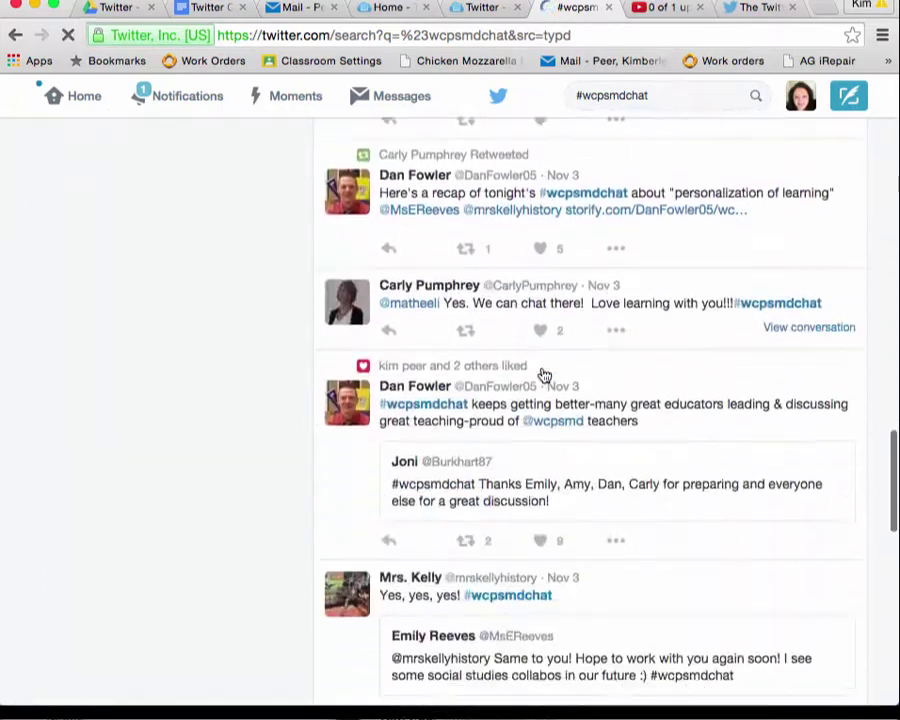
scroll(544, 374, up, 4)
scroll(544, 374, up, 6)
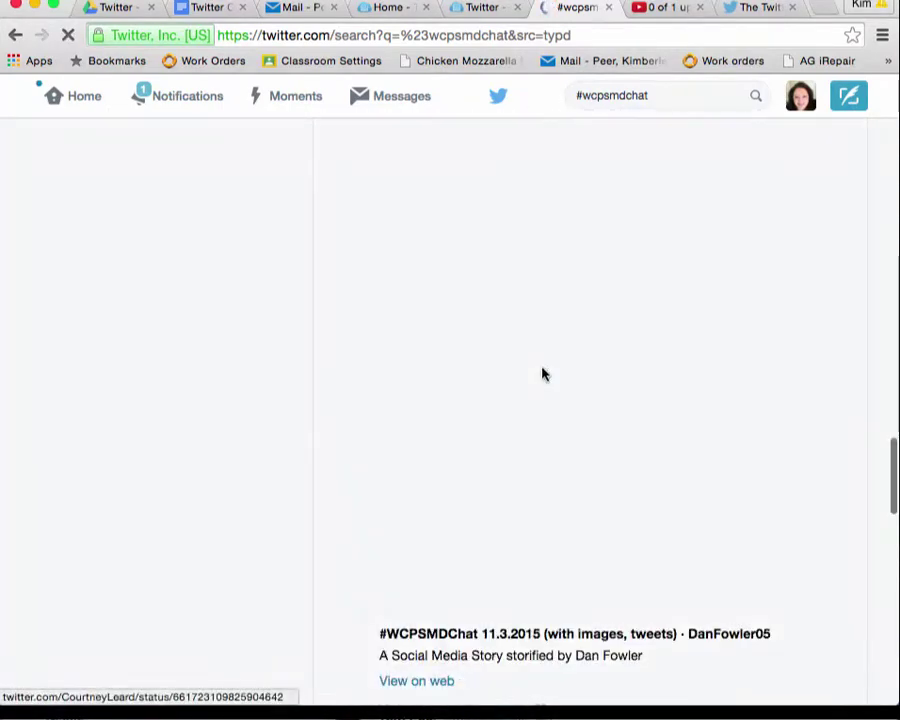
scroll(544, 374, down, 3)
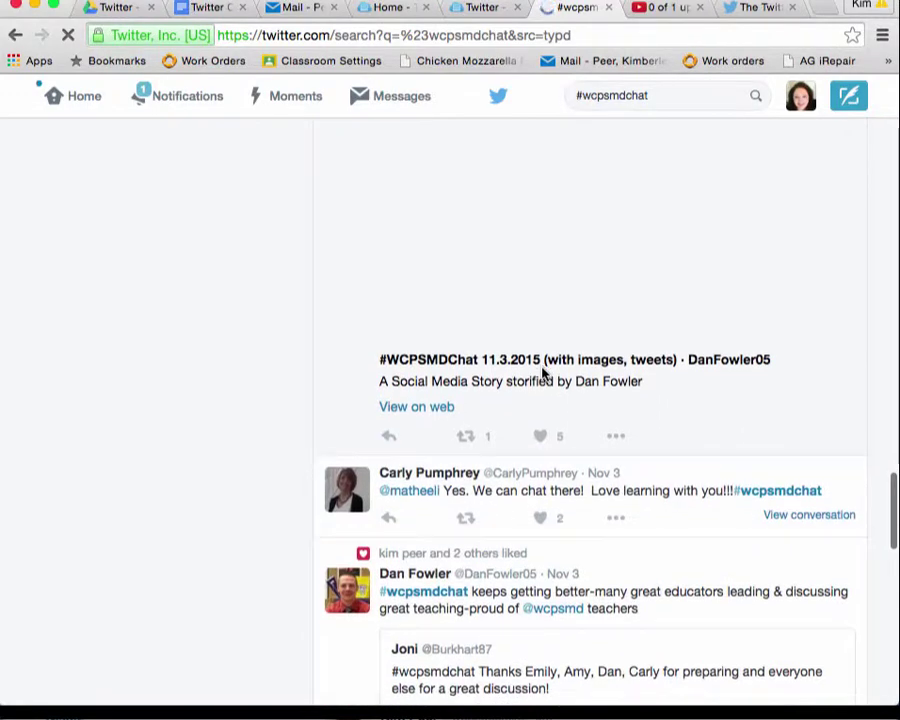
scroll(544, 374, down, 3)
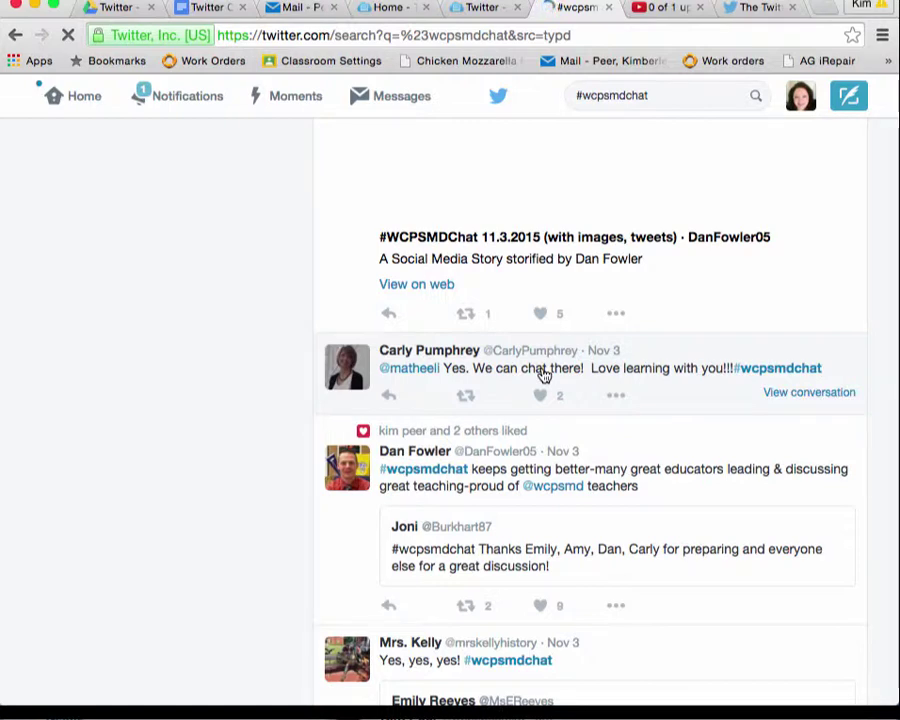
scroll(544, 374, down, 8)
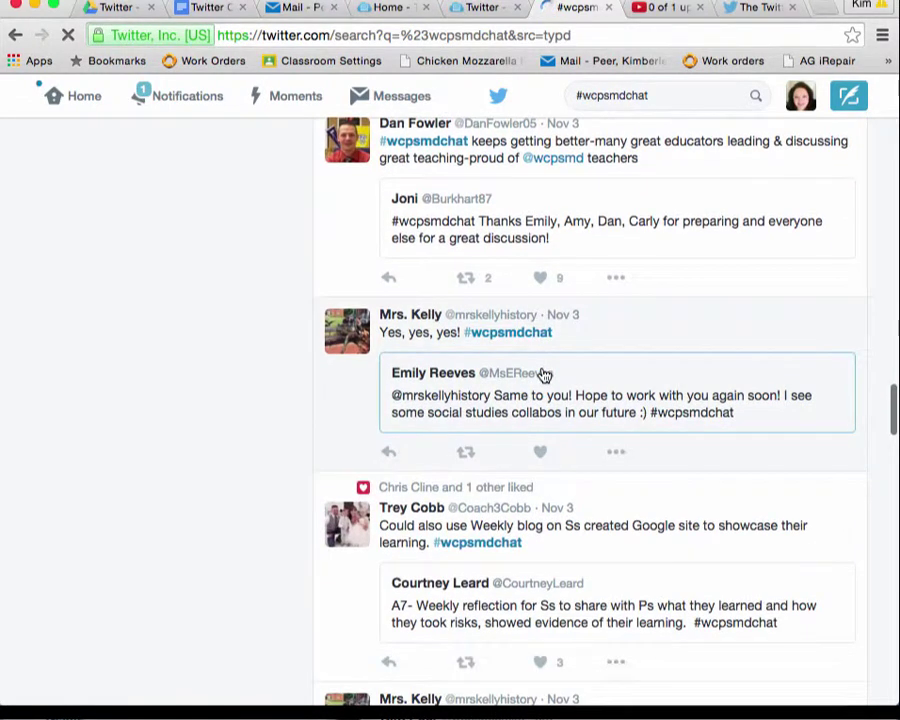
Examine more of the November 3 #wcpsmdchat posts, including the Storify recap about "personalization of learning"
mouse_move(544, 374)
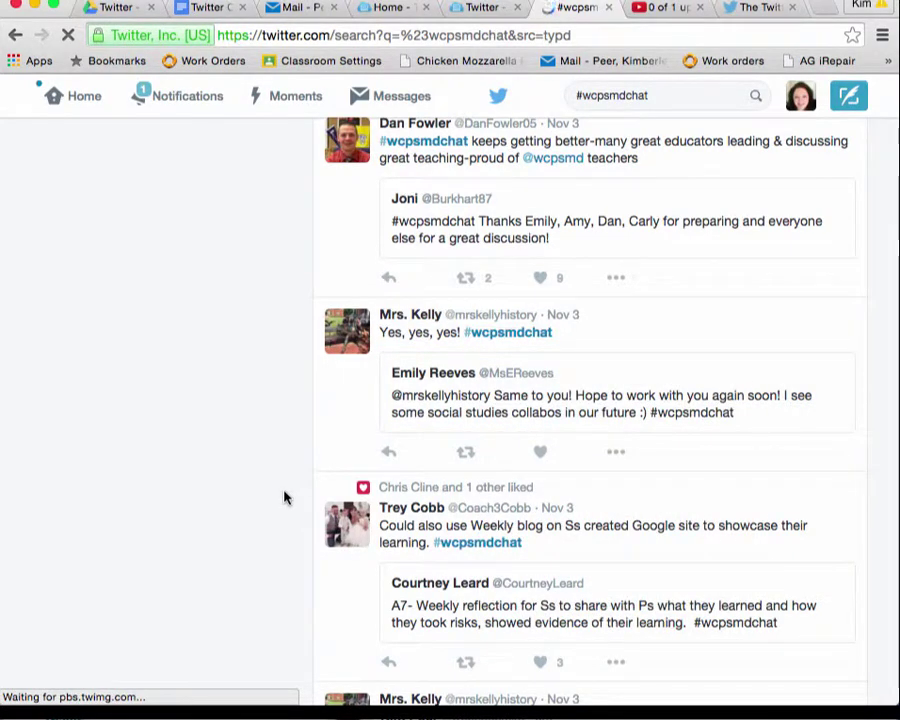
scroll(284, 497, down, 10)
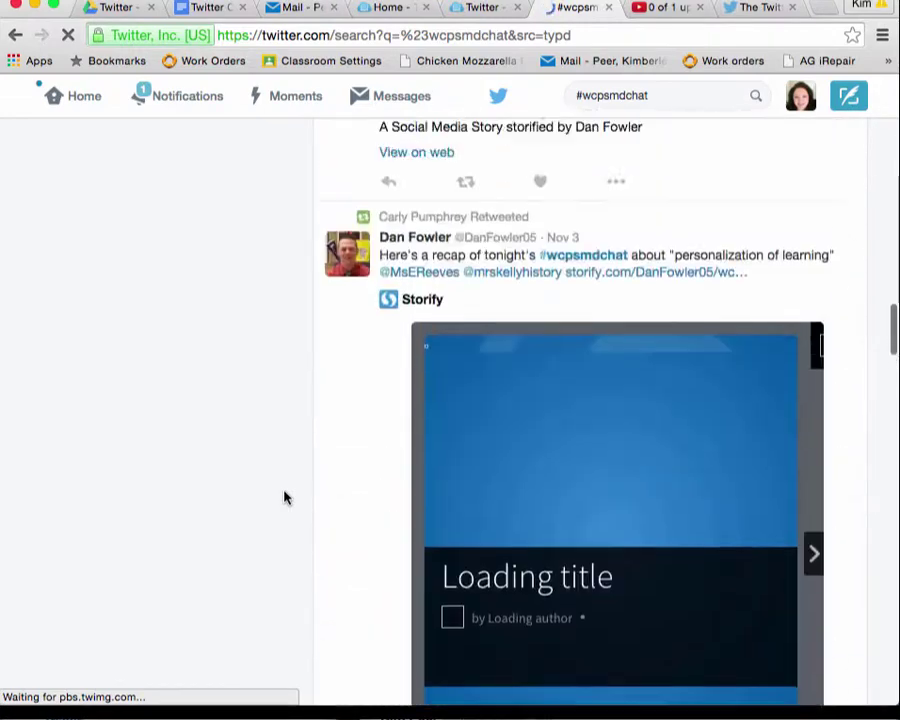
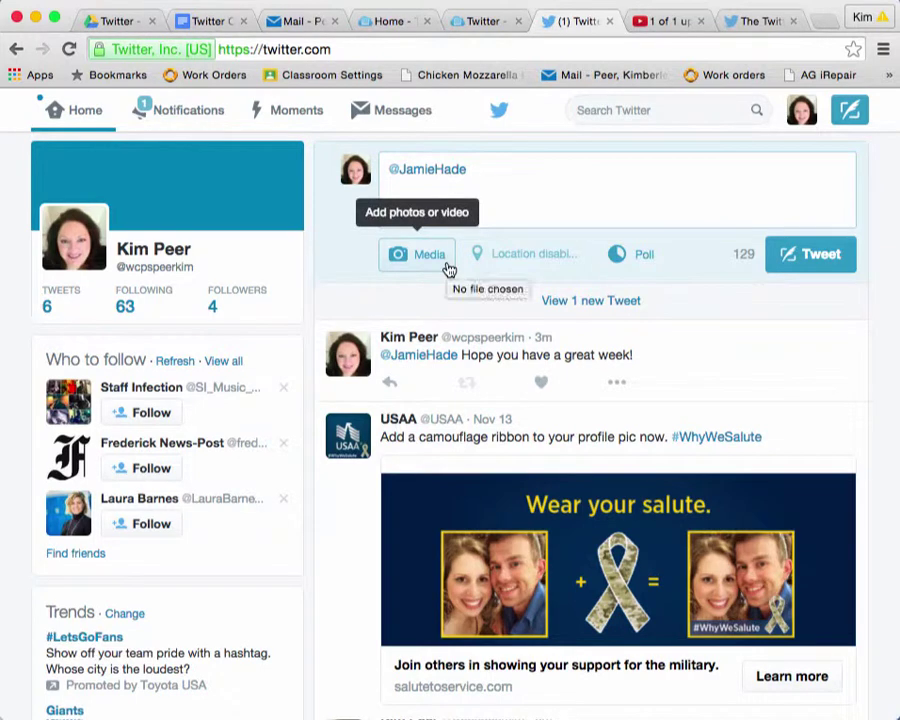
Complete the tweet after the mentioned person's handle with "Don't forget that we have Twitter Chat on Tuesday." and post it
text(Do)
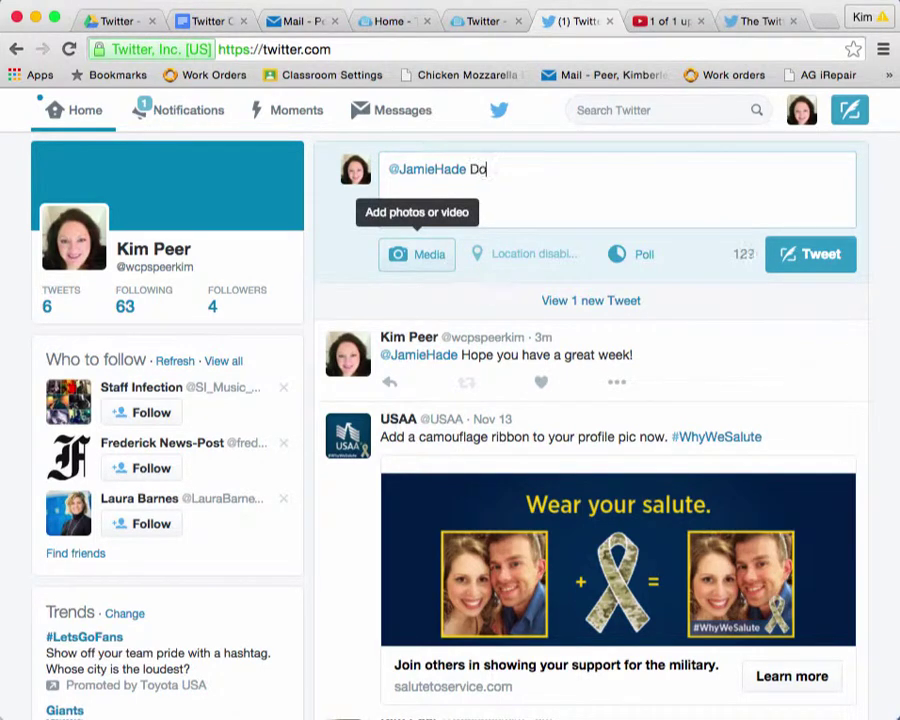
text(n't forget that we have a)
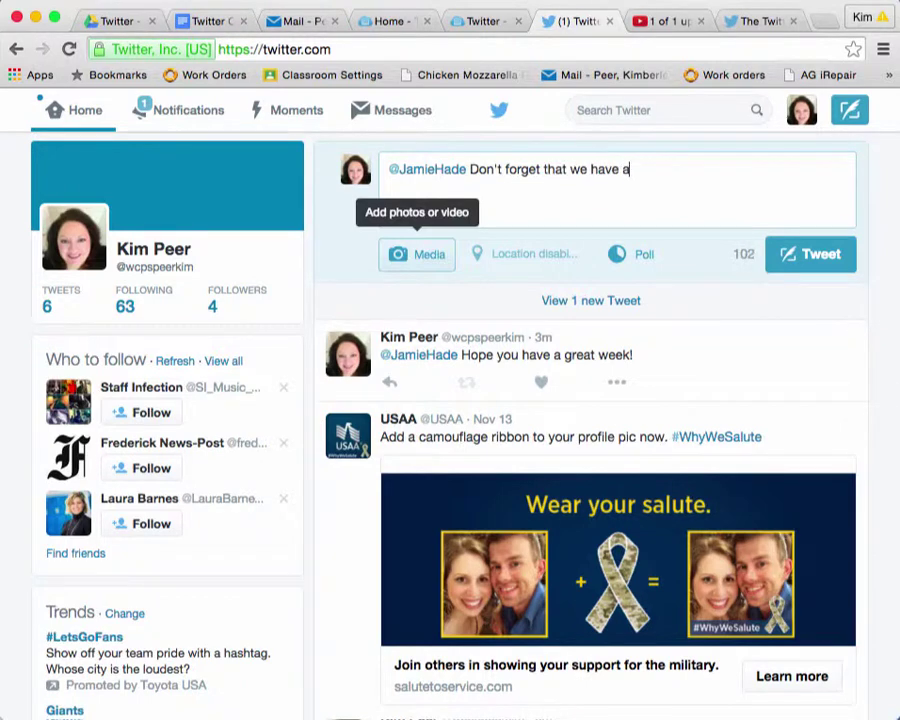
key(BackSpace)
text(Twitter Chat on Tuesday.)
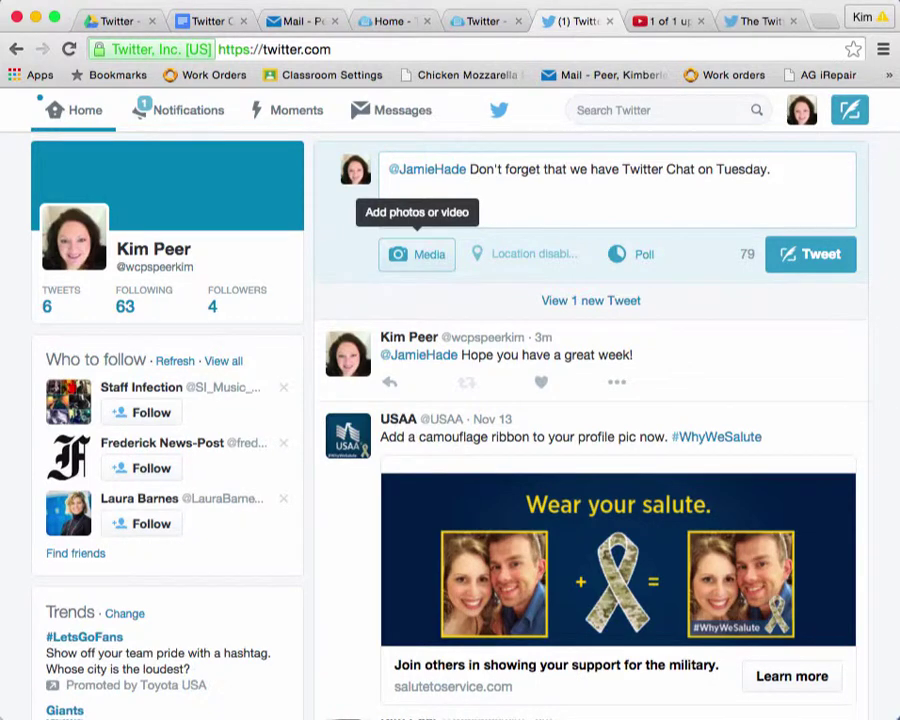
click(818, 262)
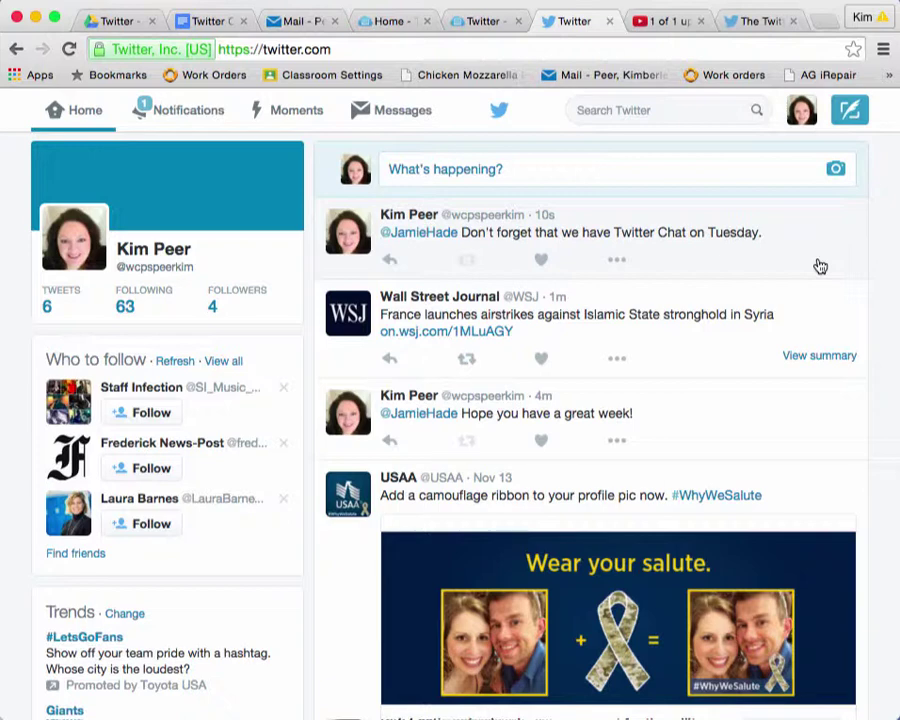
mouse_move(424, 240)
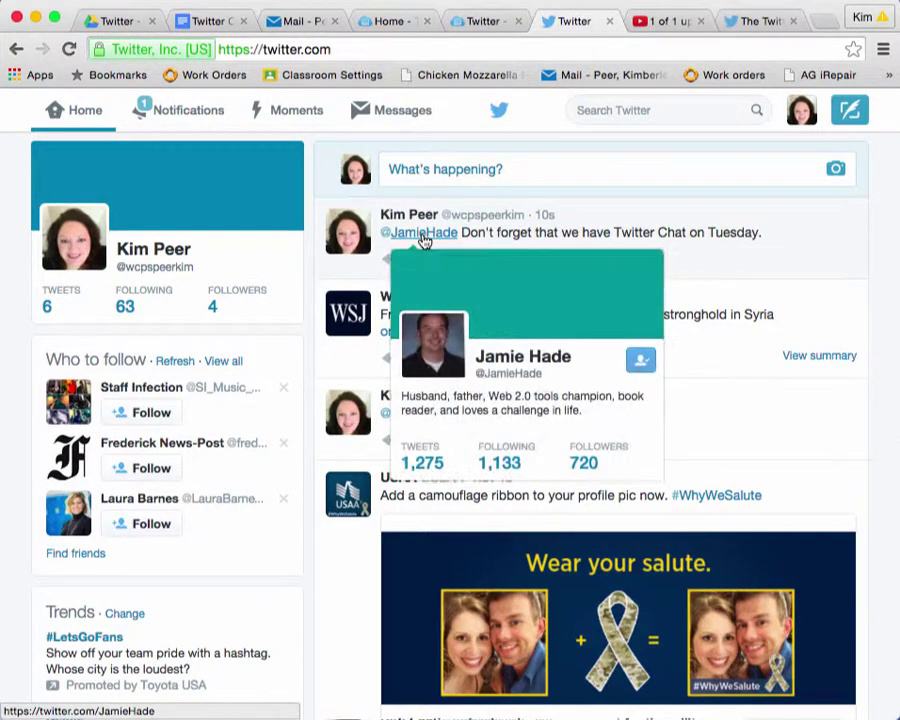